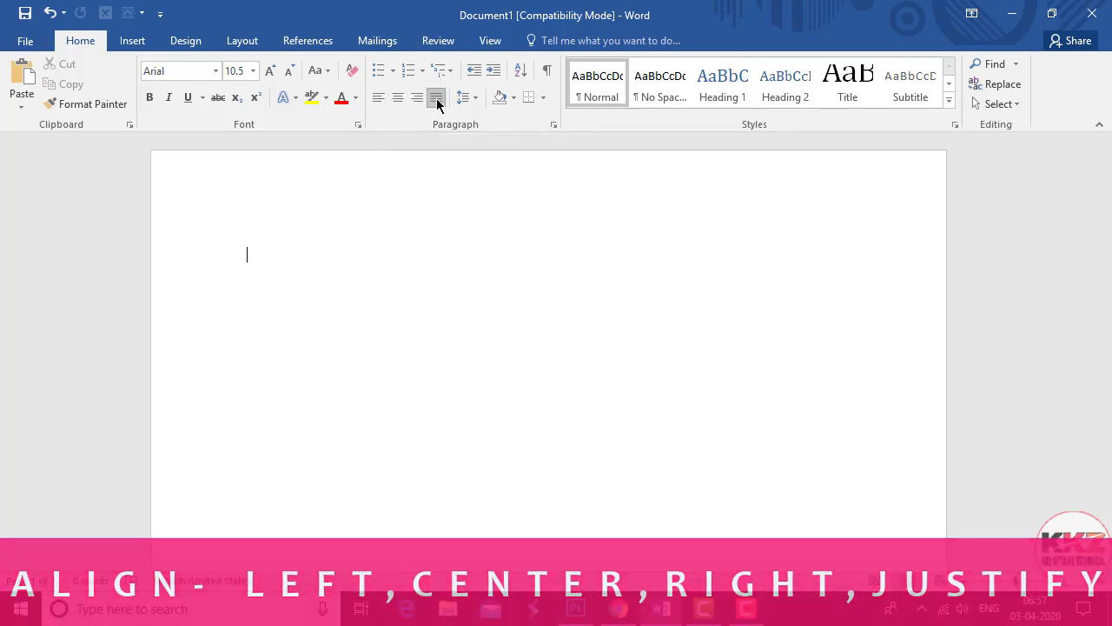
Apply Justify, then copy the Sed ut perspiciatis passage from lipsum.com in Chrome
click(436, 101)
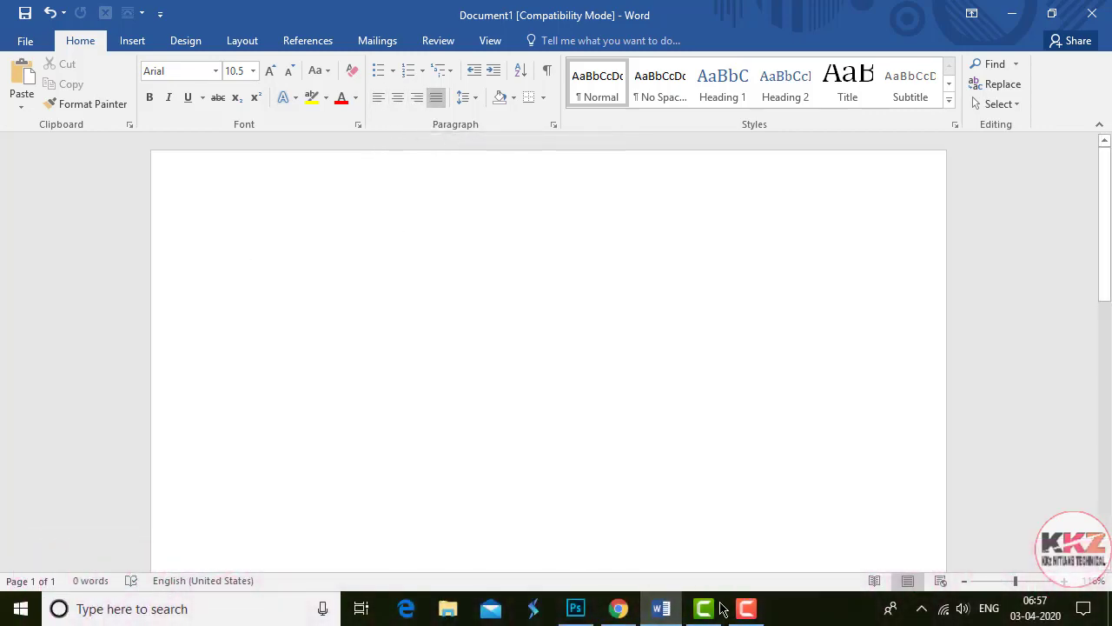
click(616, 615)
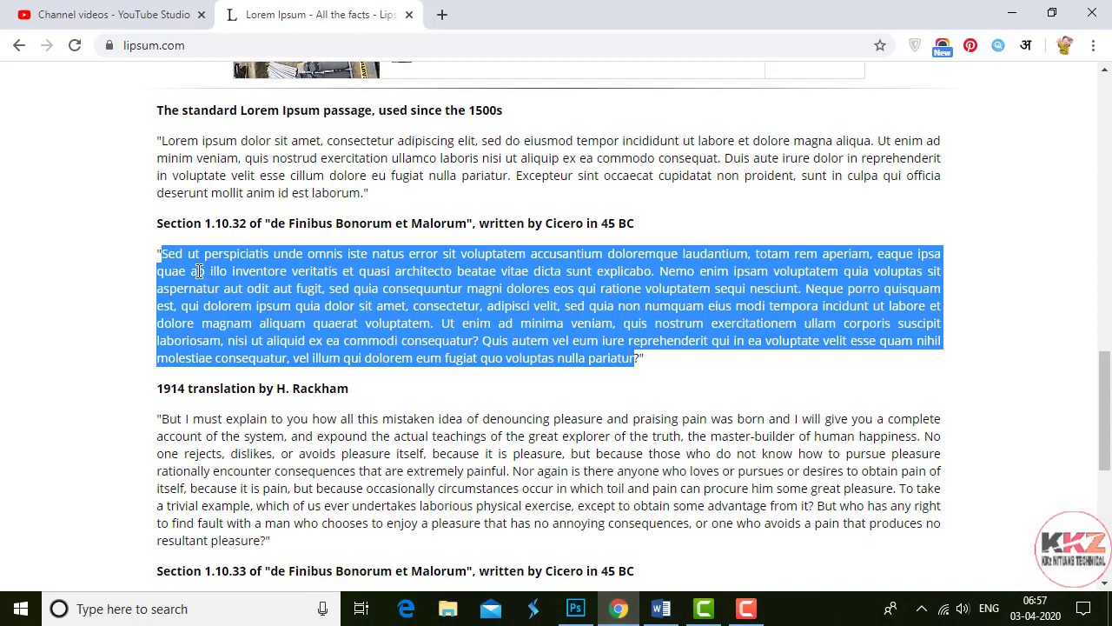
right_click(181, 258)
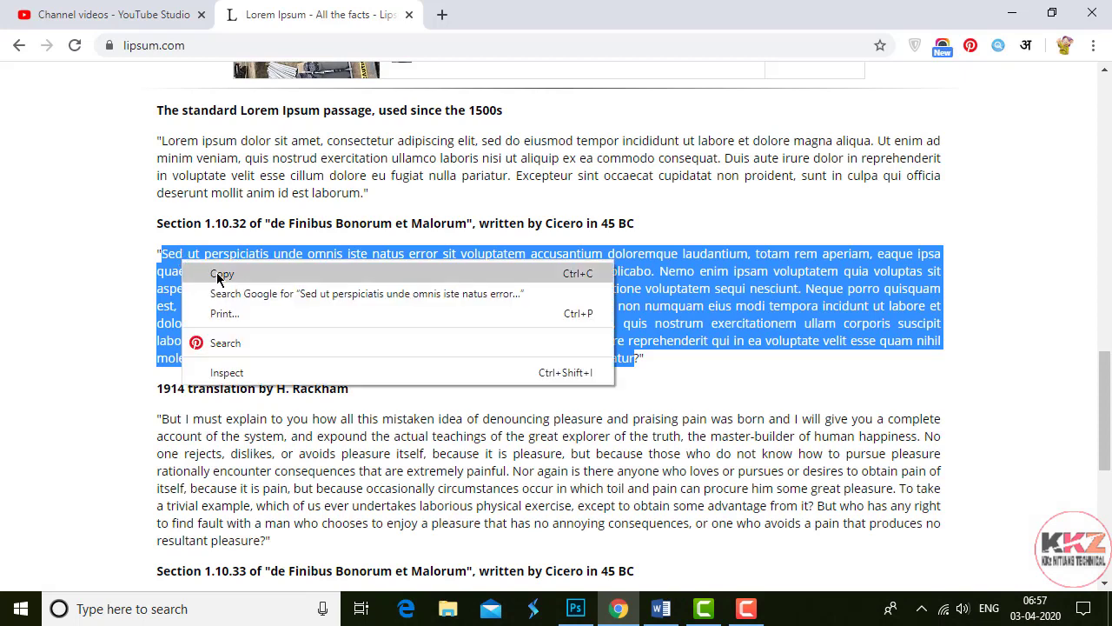
click(217, 273)
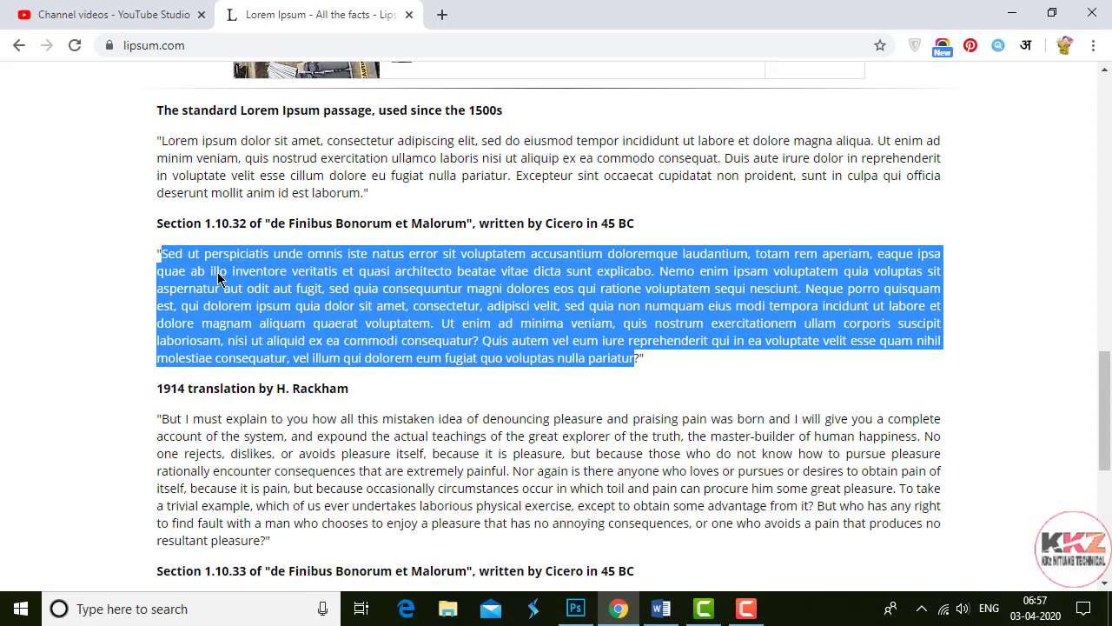
click(1012, 12)
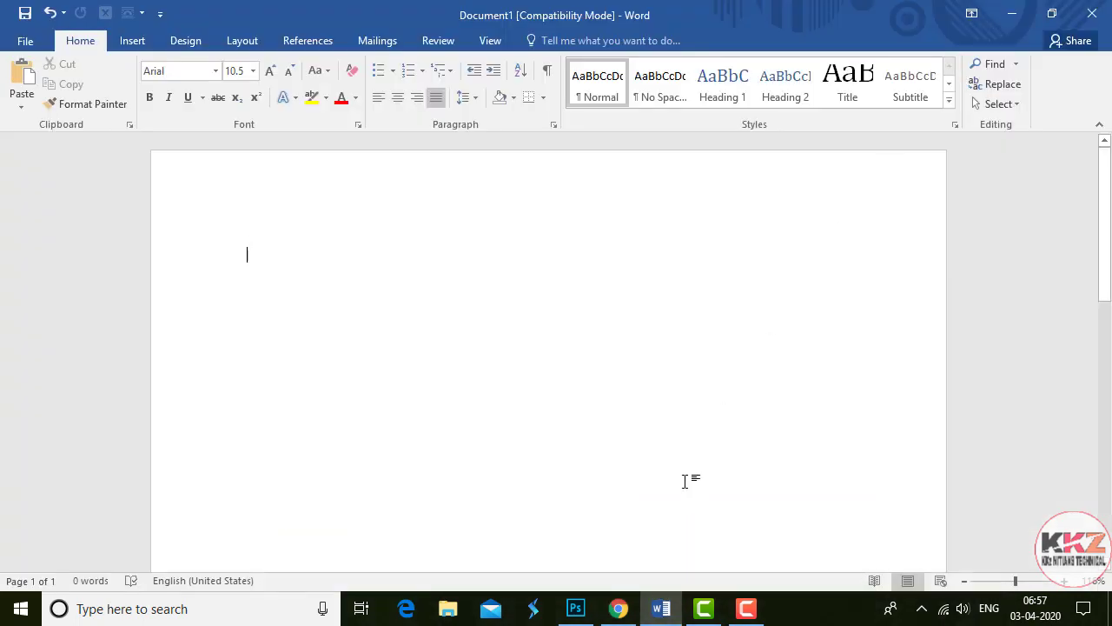
Paste the Sed ut perspiciatis passage into the blank document and look over the pasted paragraph
click(534, 300)
text(Sed ut perspiciatis unde omnis iste natus error sit voluptatem accusantium doloremque laudantium, totam rem aperiam, eaque ipsa quae ab illo inventore veritatis et quasi architecto beatae vitae dicta sunt explicabo. Nemo enim ipsam voluptatem quia voluptas sit aspernatur aut odit aut fugit, sed quia consequuntur magni dolores eos qui ratione voluptatem sequi nesciunt. Neque porro quisquam est, qui dolorem ipsum quia dolor sit amet, consectetur, adipisci velit, sed quia non numquam eius modi tempora incidunt ut labore et dolore magnam aliquam quaerat voluptatem. Ut enim ad minima veniam, quis nostrum exercitationem ullam corporis suscipit laboriosam, nisi ut aliquid ex ea commodi consequatur? Quis autem vel eum iure reprehenderit qui in ea voluptate velit esse quam nihil molestiae consequatur, vel illum qui dolorem eum fugiat quo voluptas nulla pariatur)
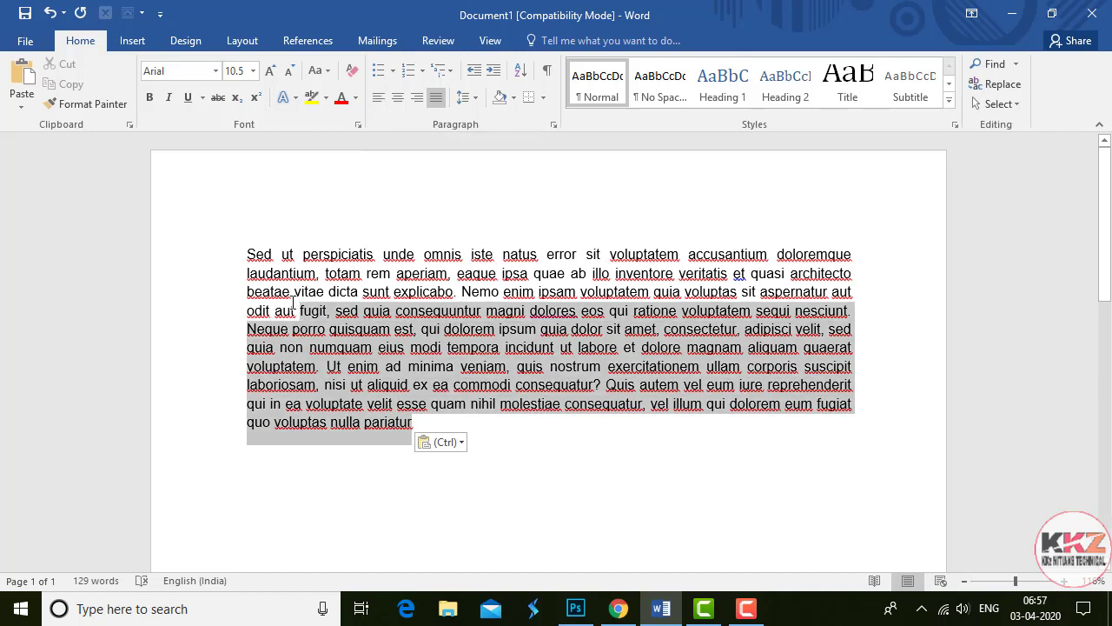
drag(414, 423, 248, 254)
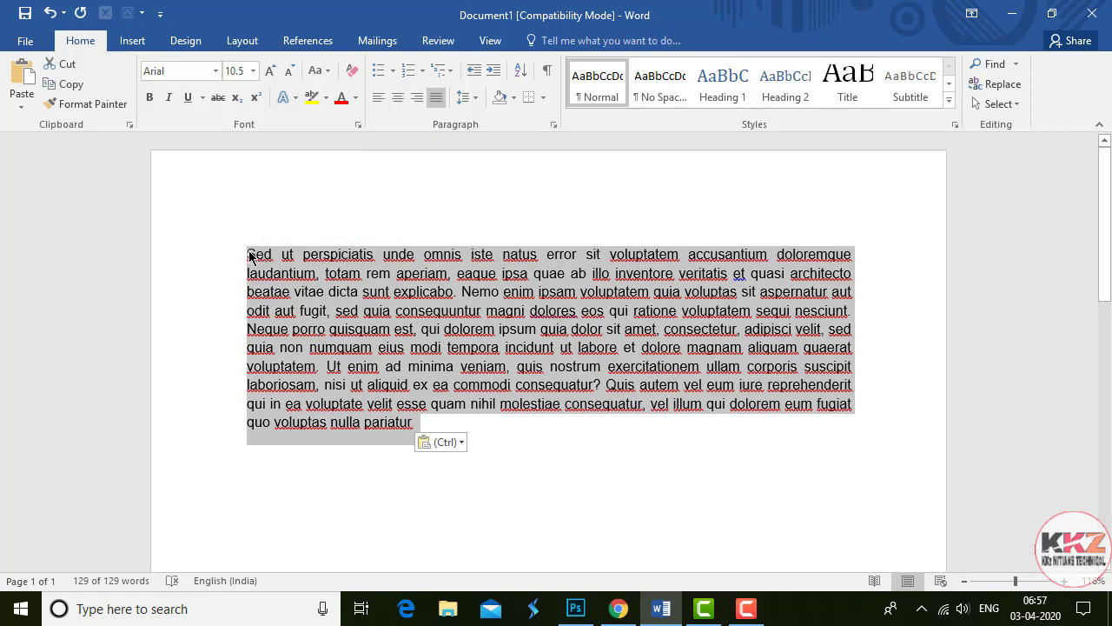
click(248, 255)
drag(247, 254, 415, 424)
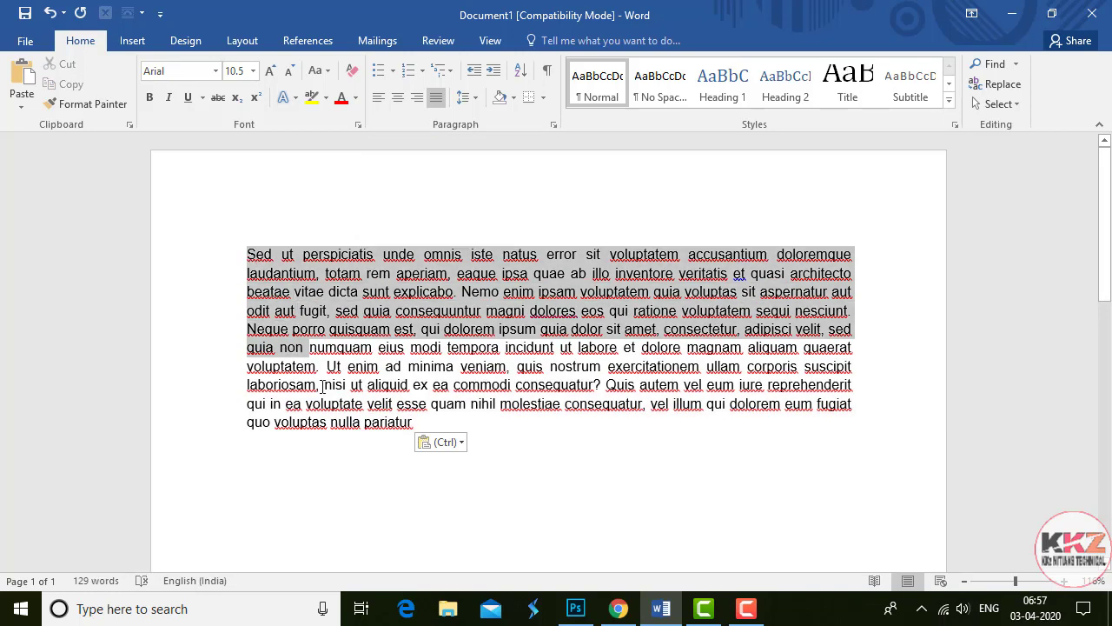
click(356, 371)
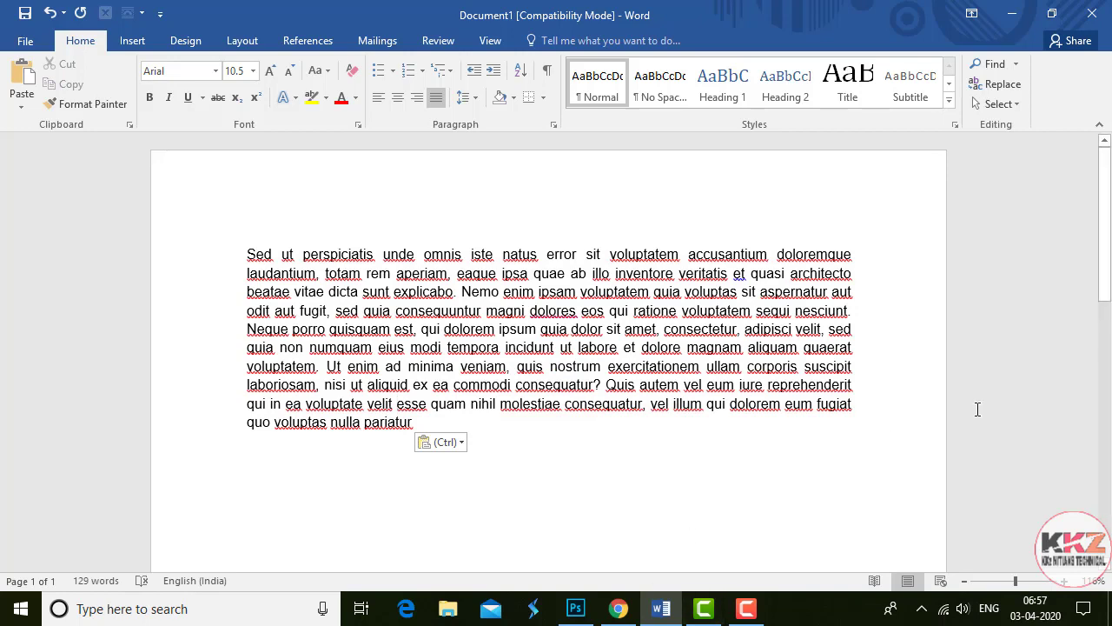
scroll(974, 409, down, 2)
scroll(443, 365, up, 2)
Select the pasted paragraph from 'Sed' through 'pariatur'
drag(246, 253, 398, 424)
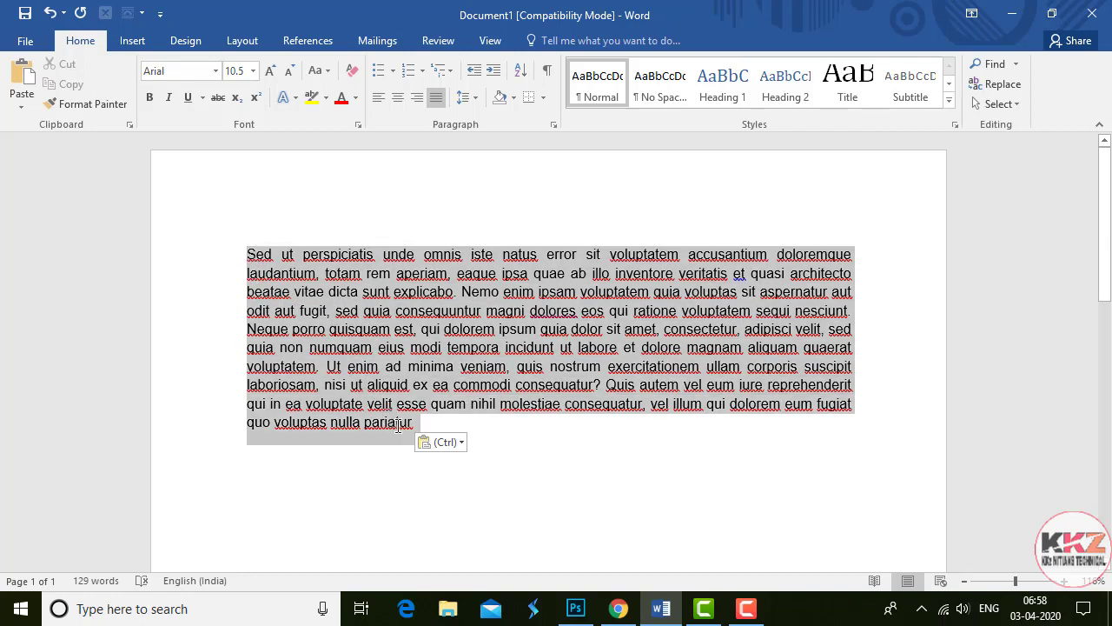
click(224, 273)
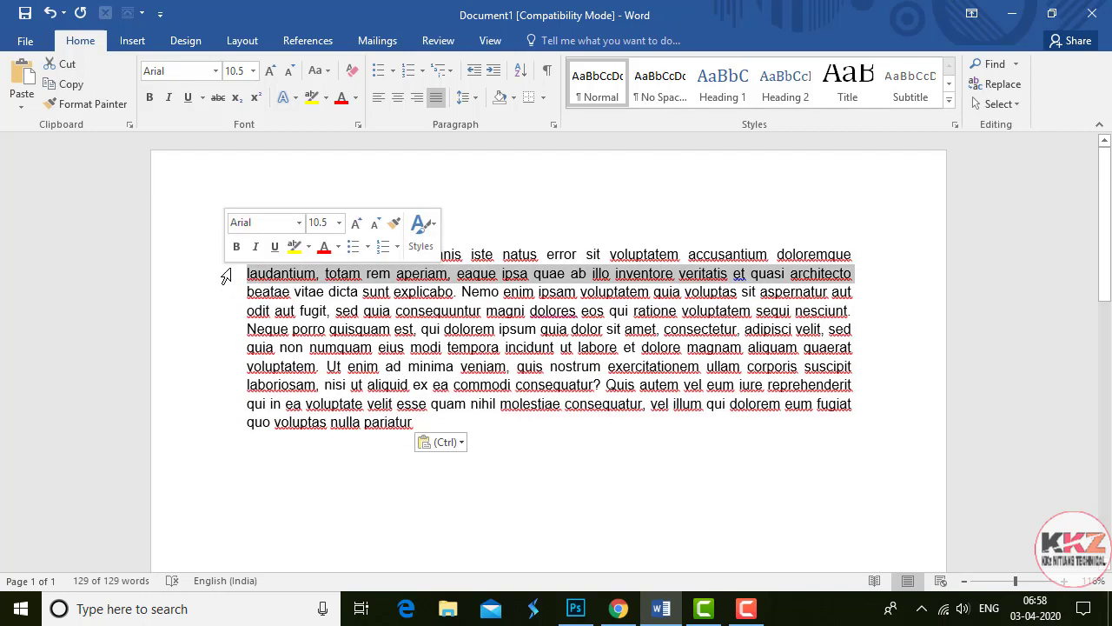
click(323, 404)
key(ctrl+a)
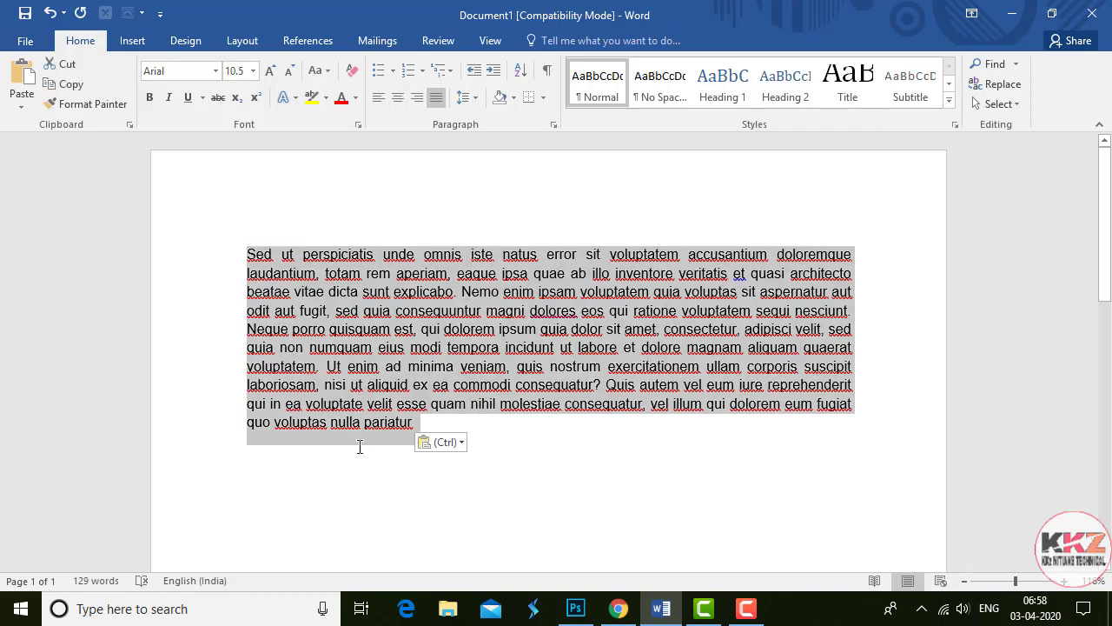
click(245, 292)
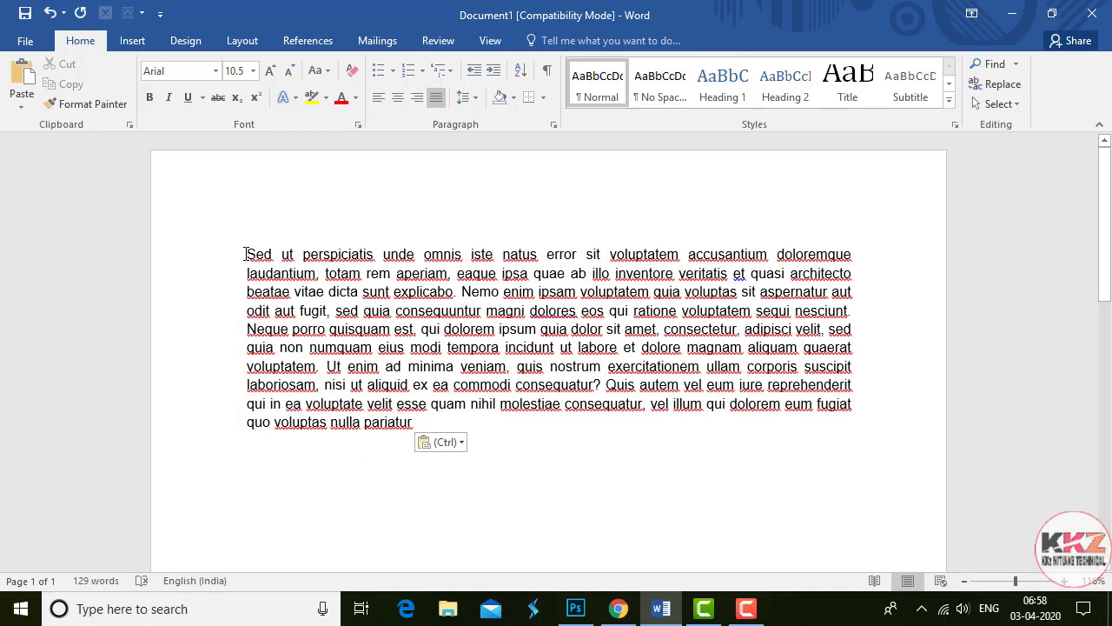
drag(245, 253, 426, 420)
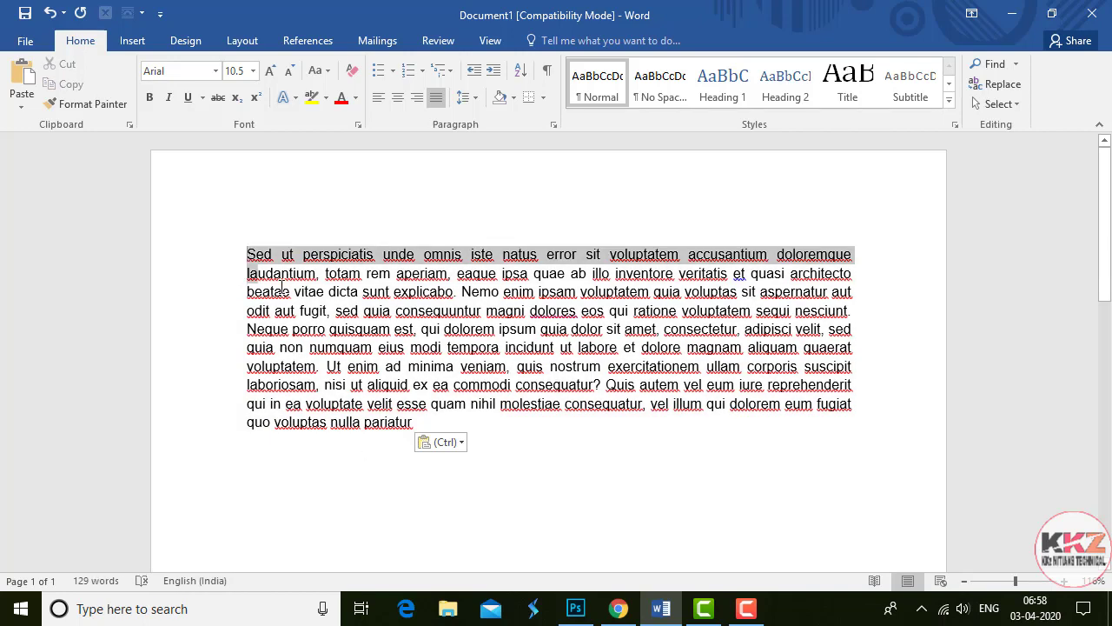
click(425, 420)
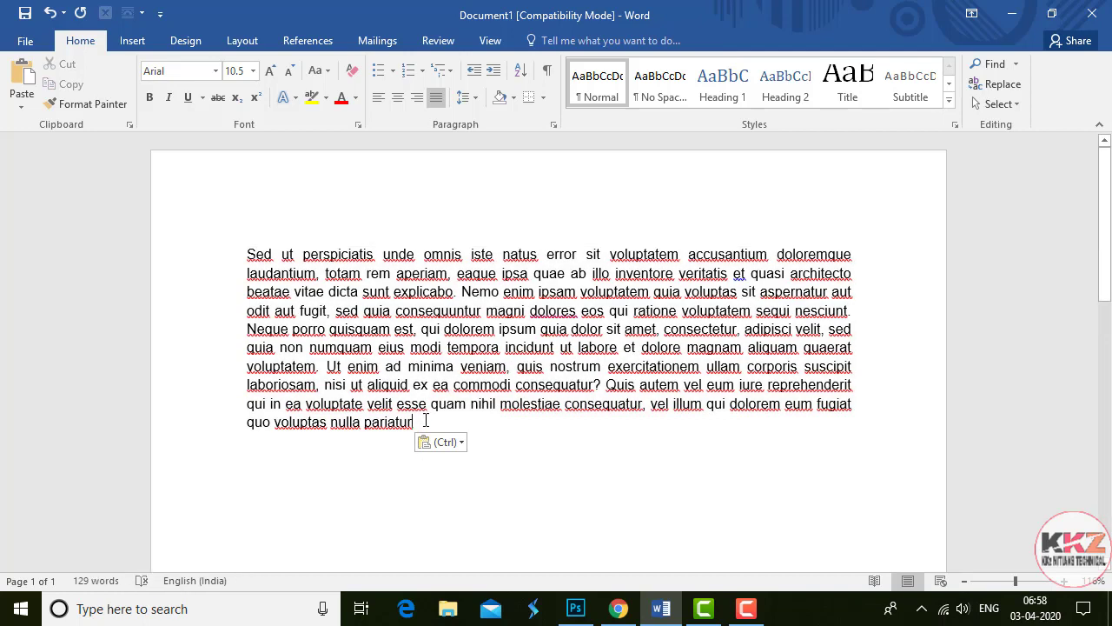
mouse_move(246, 254)
mouse_down()
mouse_move(363, 422)
mouse_move(409, 427)
mouse_up()
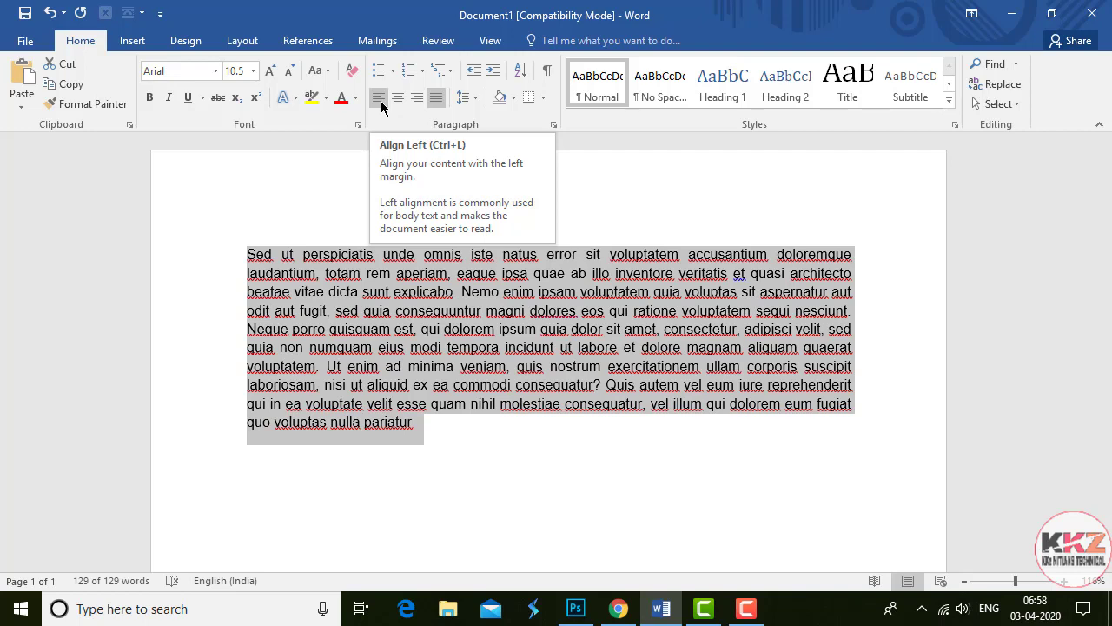
Apply Align Left to the Sed ut perspiciatis paragraph, giving it a ragged right edge
click(381, 103)
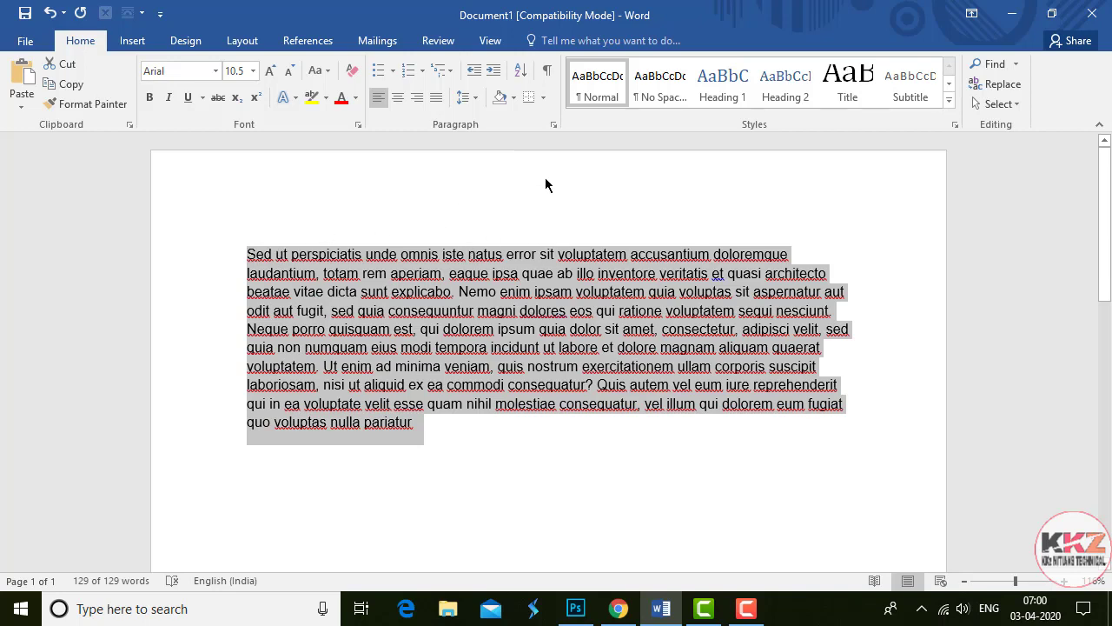
Center the Sed ut perspiciatis paragraph, then switch it to Align Right
click(397, 98)
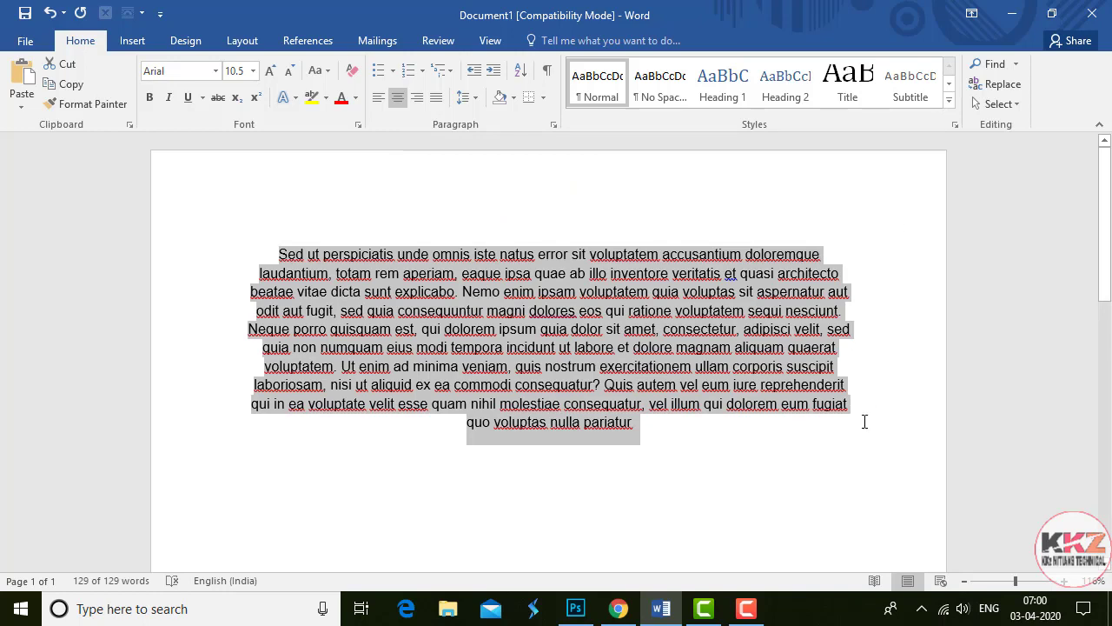
click(416, 97)
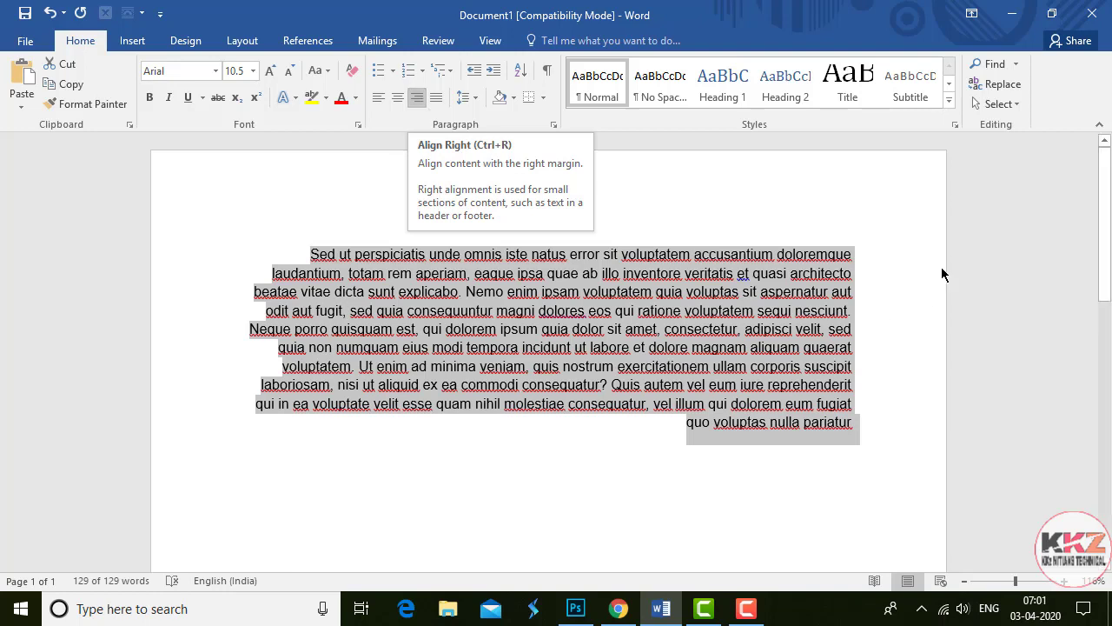
click(904, 262)
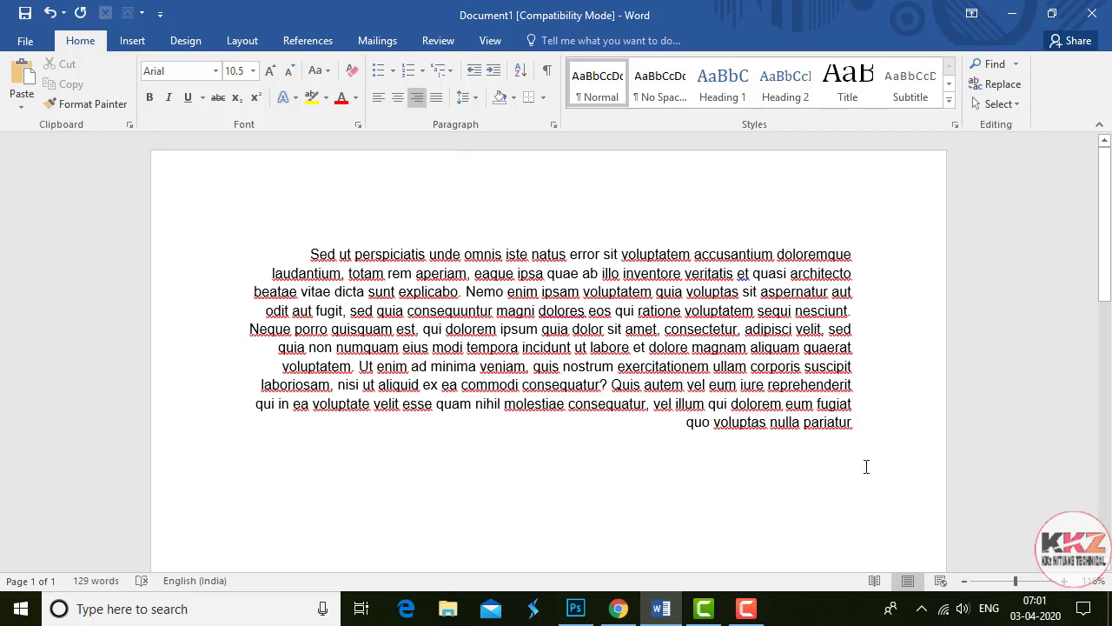
drag(866, 434, 281, 255)
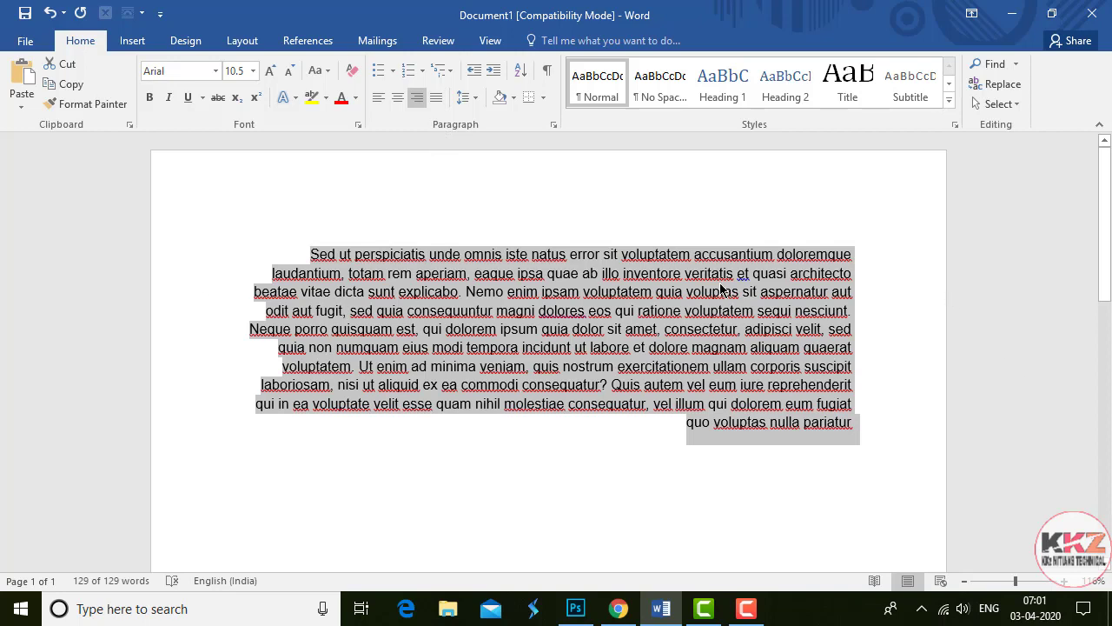
Apply Justify to the Sed ut perspiciatis paragraph so its lines meet both margins
click(438, 98)
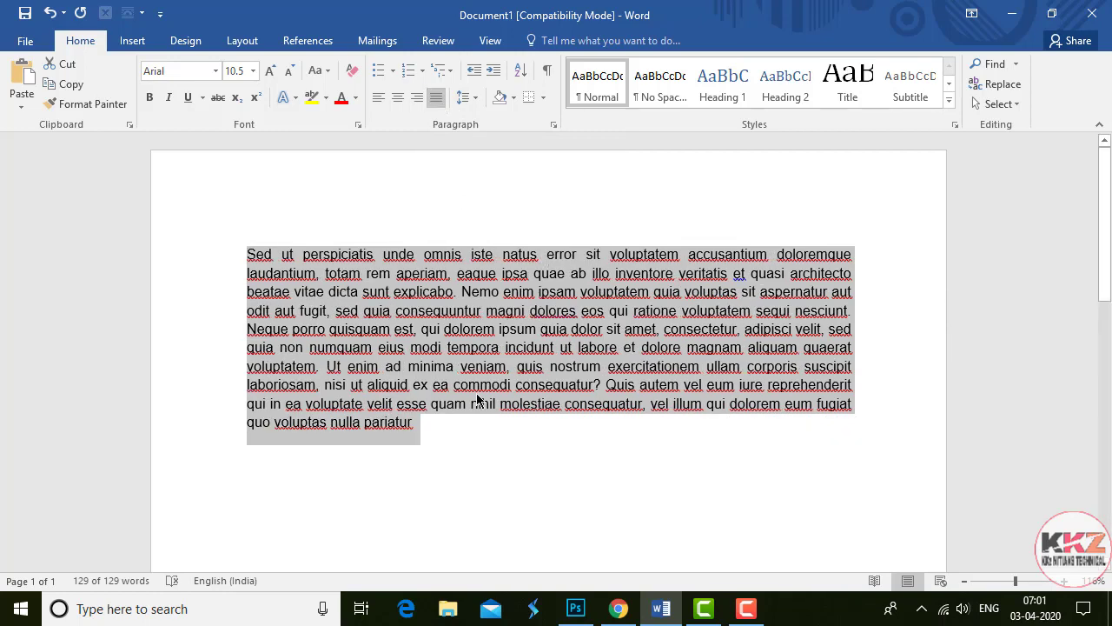